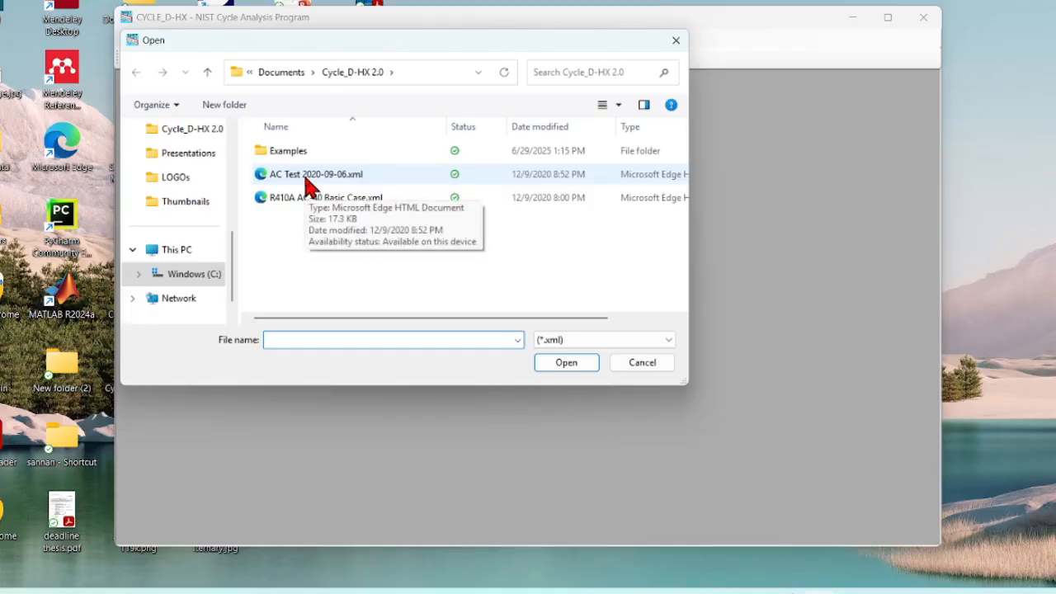
# Open the cycle file AC Test 2020-09-06.xml and maximize the program window.
pyautogui.click(307, 178)
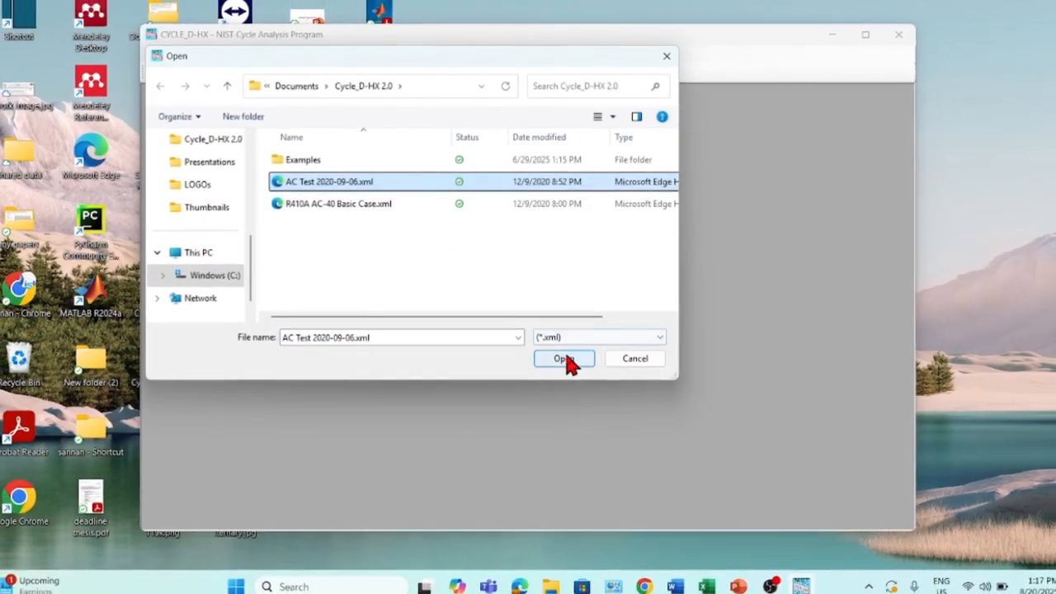
pyautogui.click(566, 360)
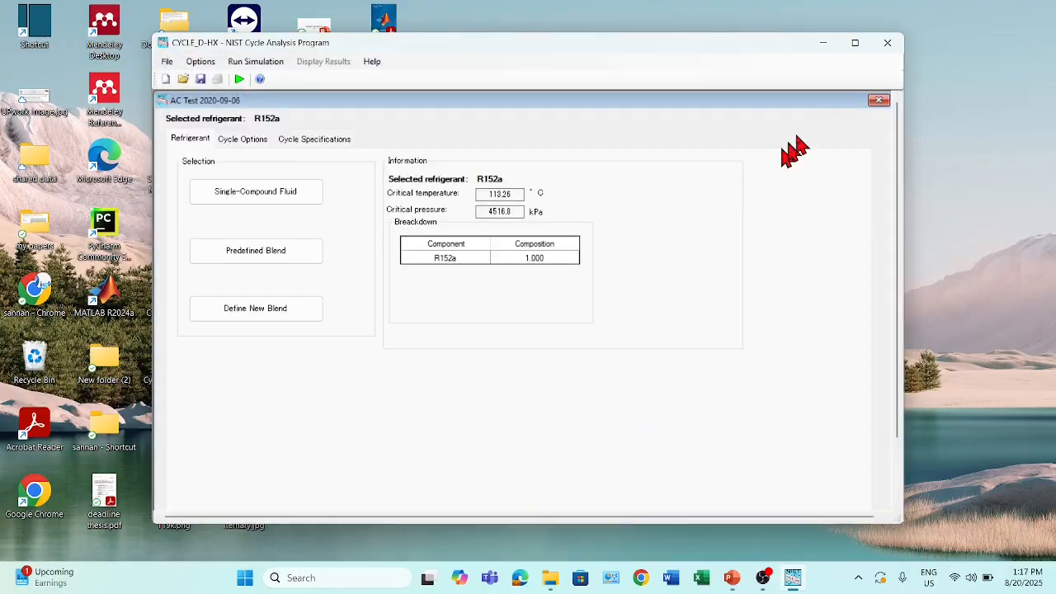
pyautogui.click(855, 42)
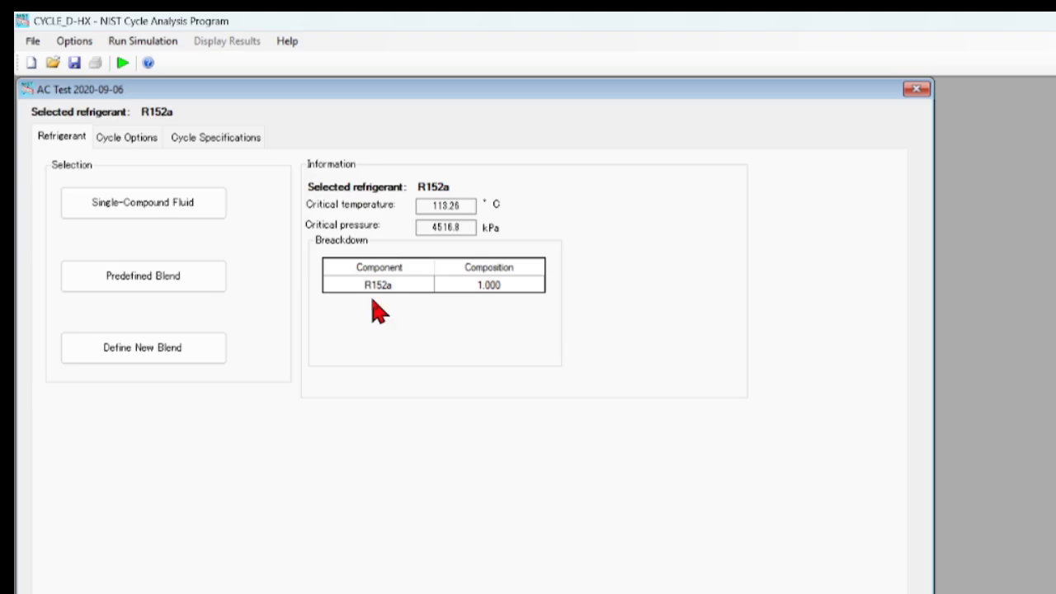
# Review the cycle options, and enable establishing reference parameters for the heat exchangers in the cycle specifications.
pyautogui.click(119, 140)
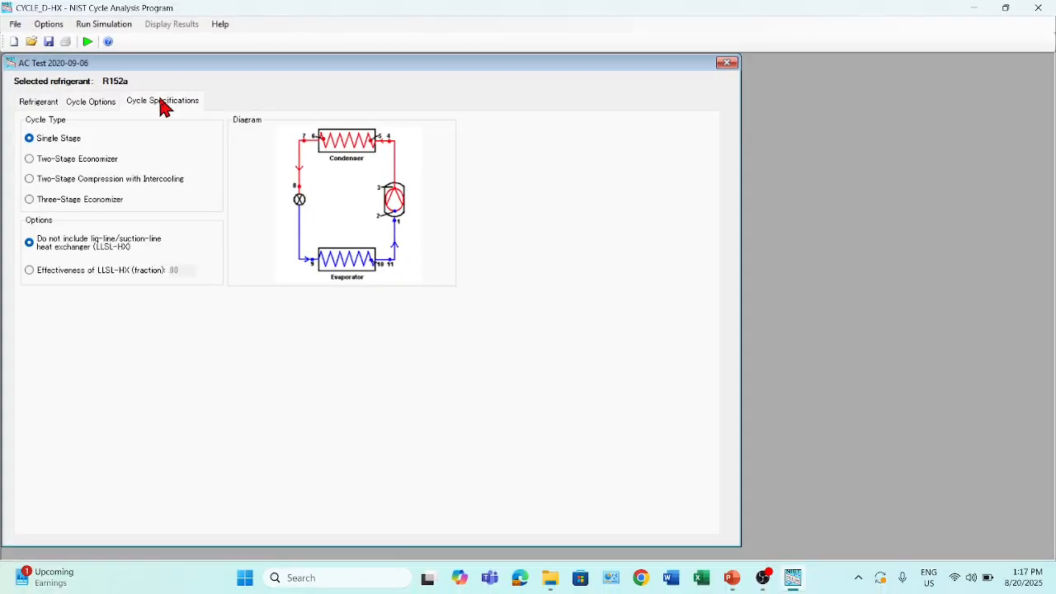
pyautogui.click(163, 102)
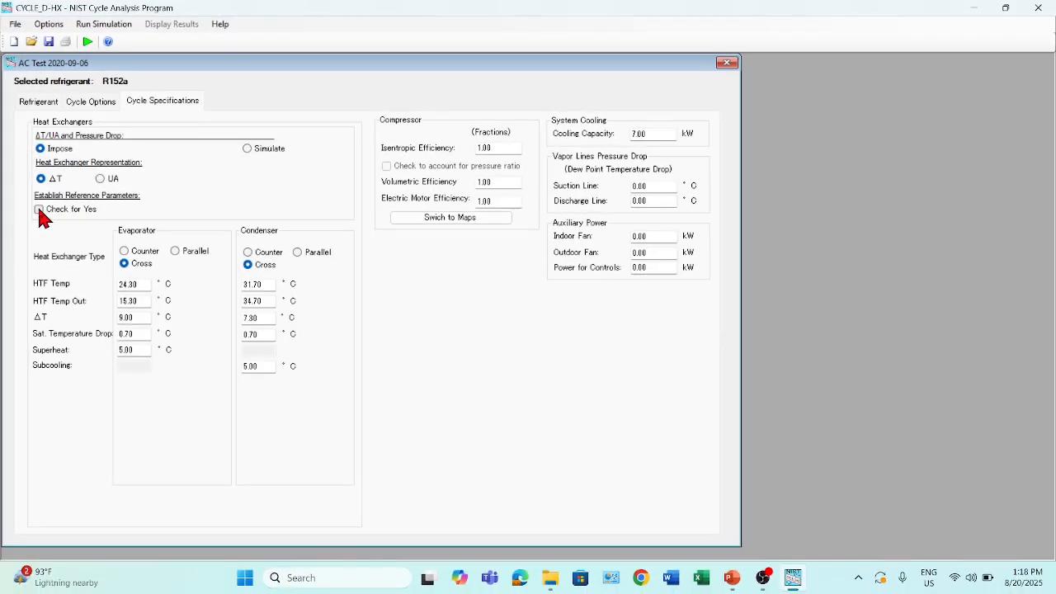
pyautogui.click(39, 210)
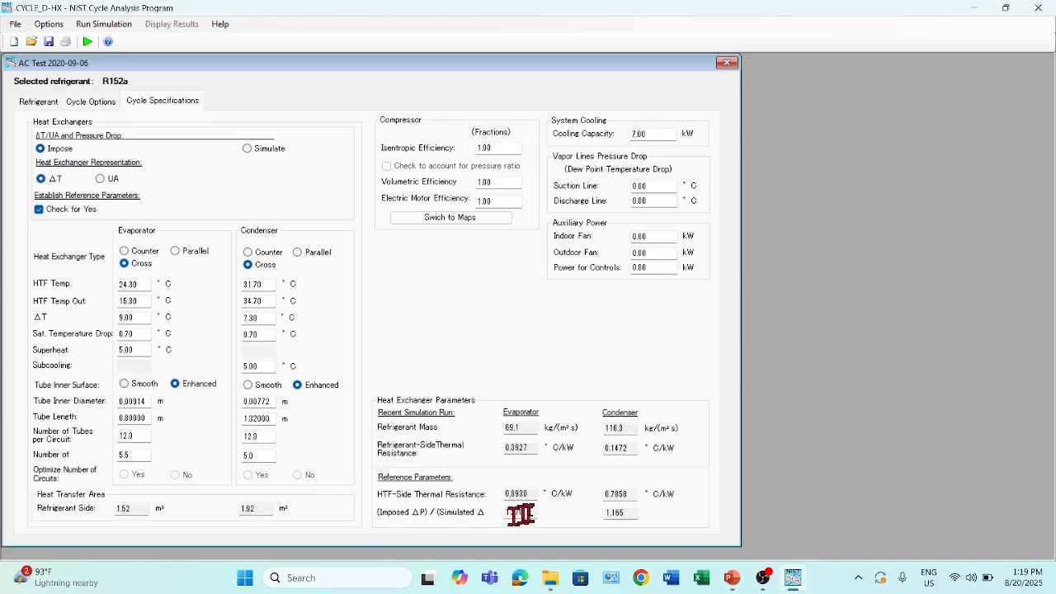
# Run the simulation with imposed ΔT and pressure drop, review the summary results to the end and close them.
pyautogui.click(86, 42)
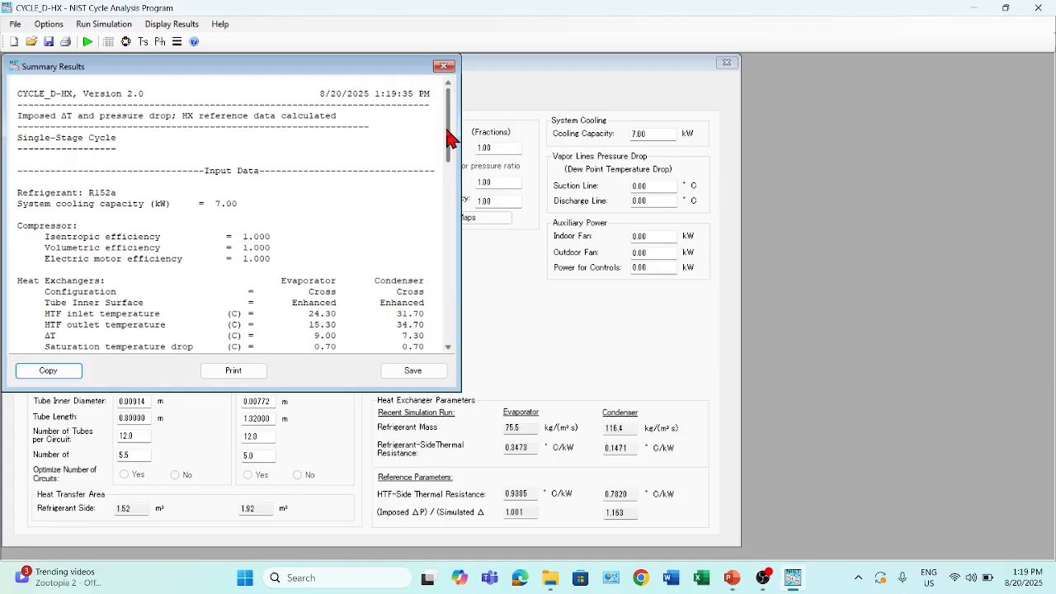
pyautogui.moveTo(450, 137); pyautogui.dragTo(450, 340)
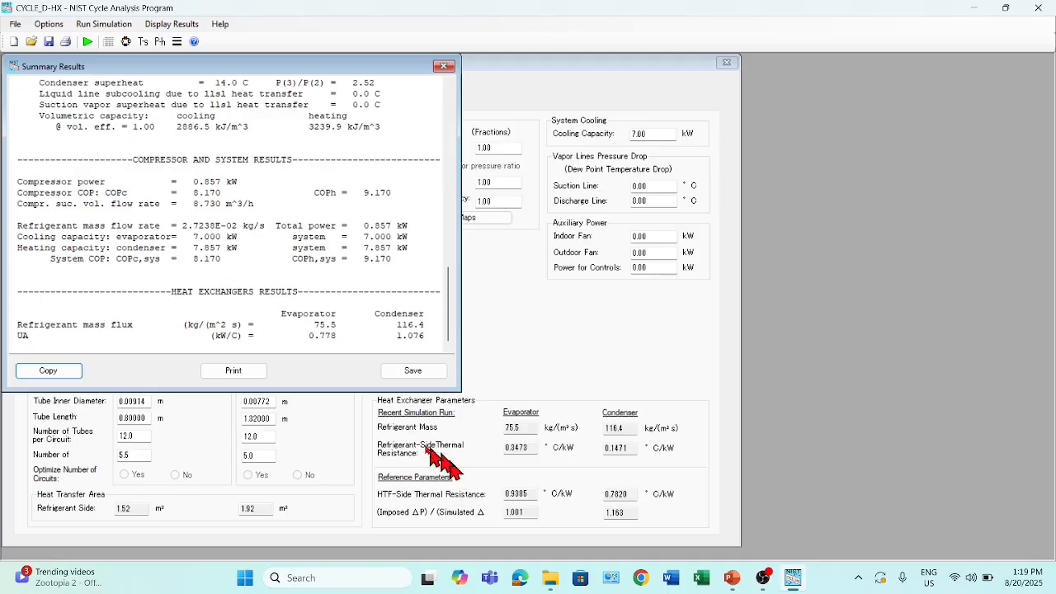
pyautogui.click(444, 67)
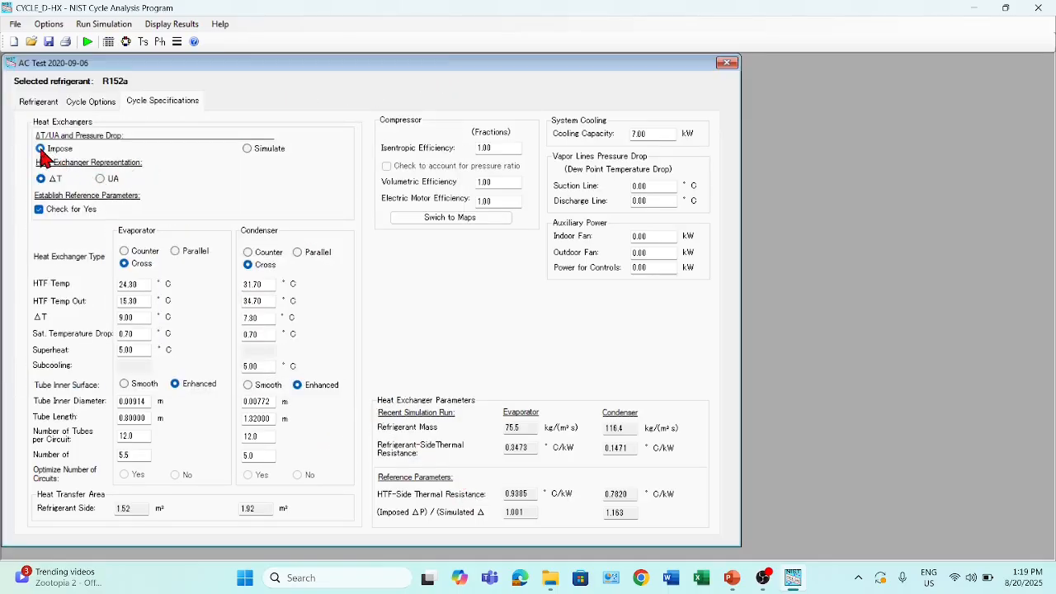
# Set the heat exchangers' ΔT/UA and pressure drop mode to Simulate.
pyautogui.click(249, 151)
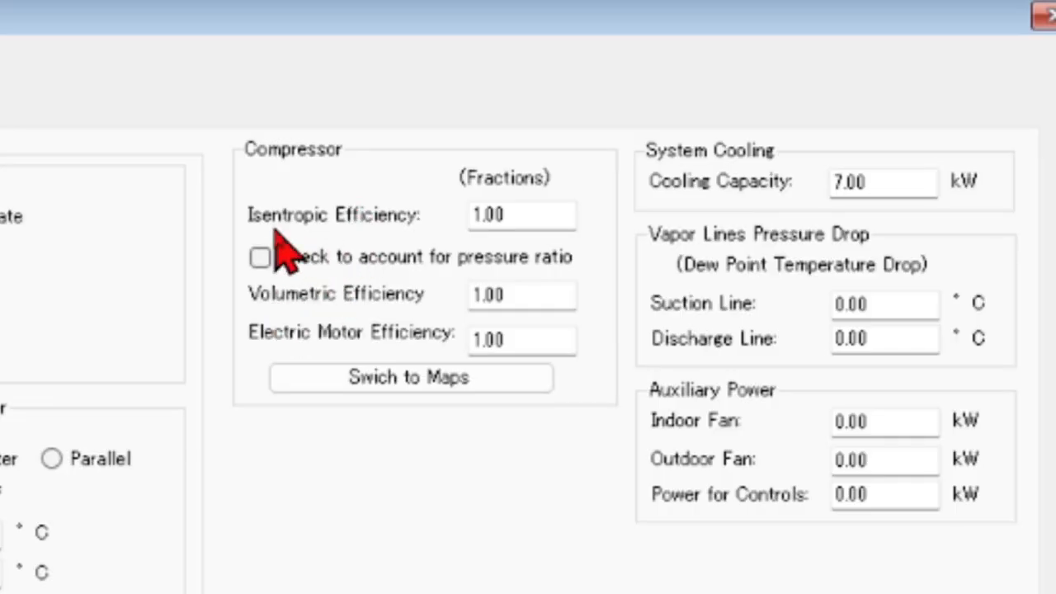
# Examine the available compressor maps and return the compressor to efficiency inputs.
pyautogui.click(362, 387)
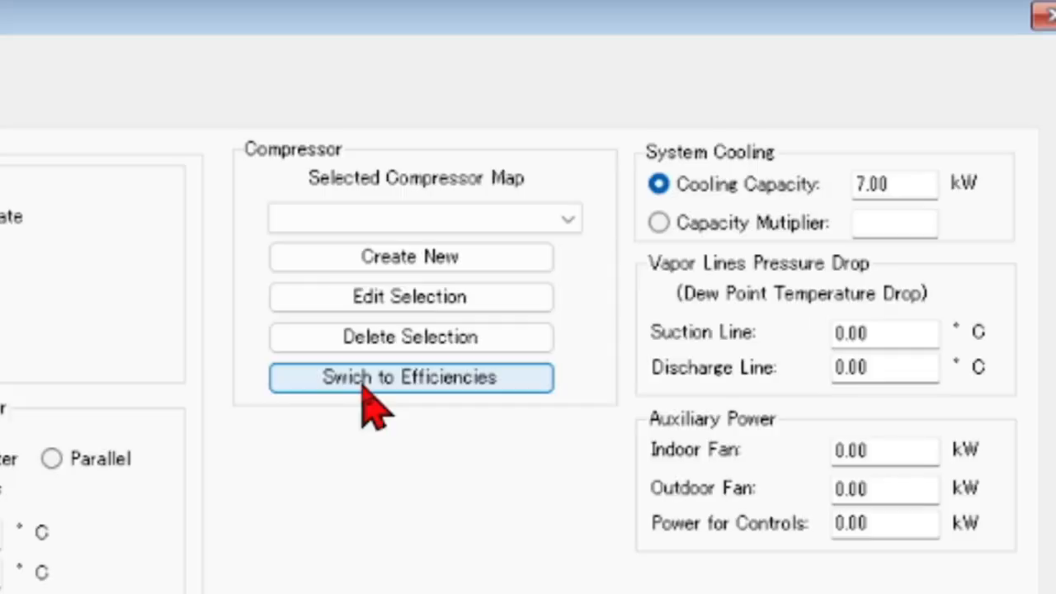
pyautogui.click(446, 221)
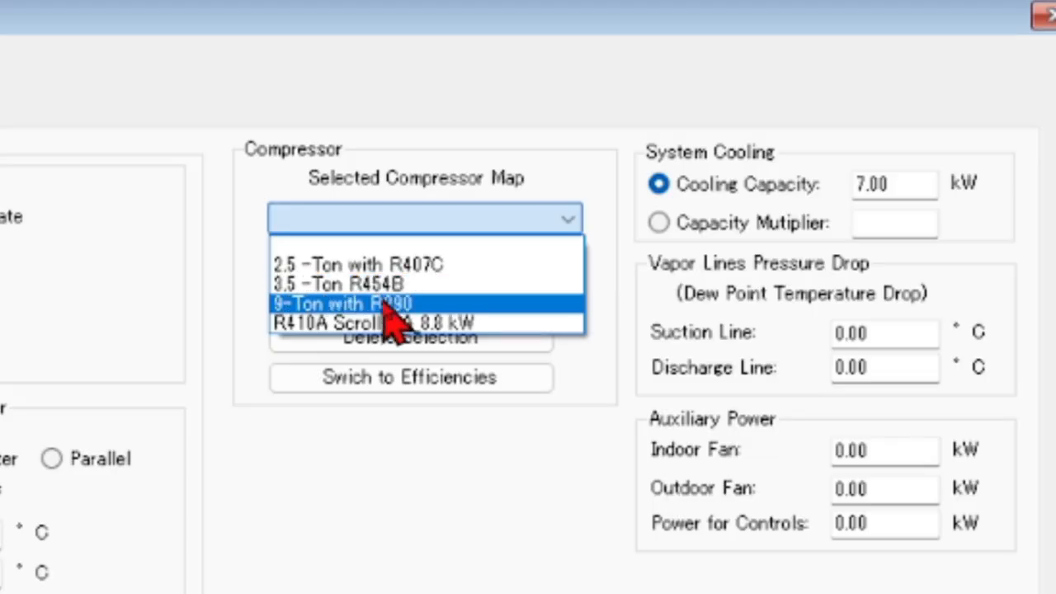
pyautogui.click(421, 161)
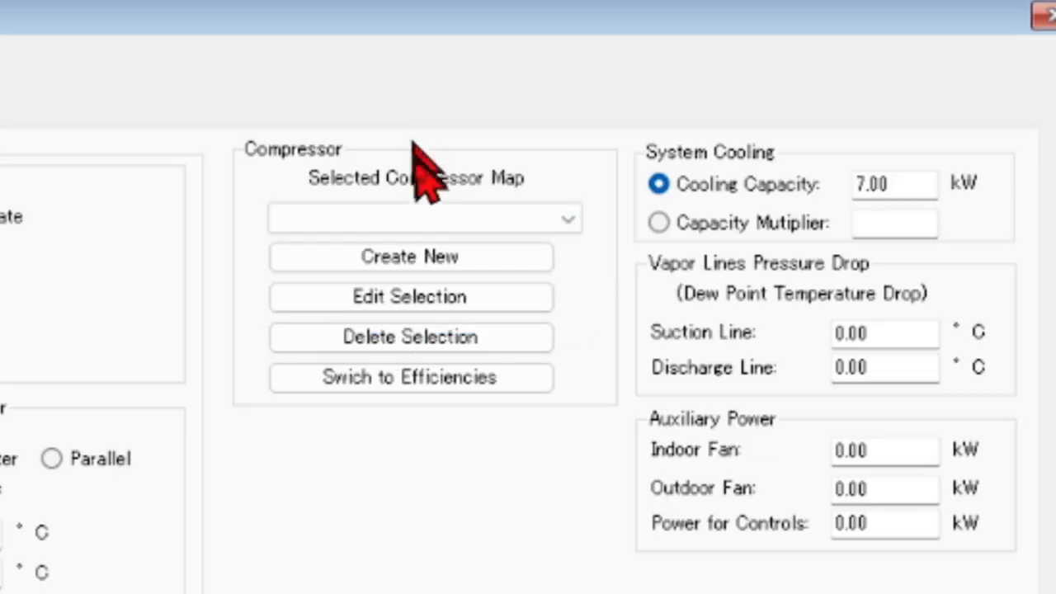
pyautogui.click(388, 379)
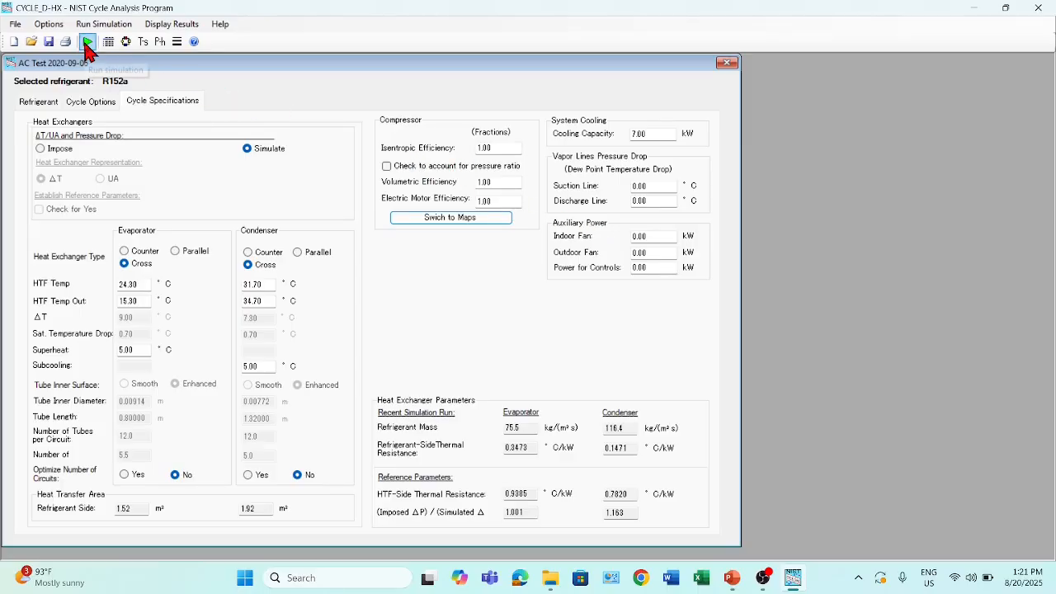
# Run the simulation in Simulate mode and read through the summary results to the end.
pyautogui.click(88, 43)
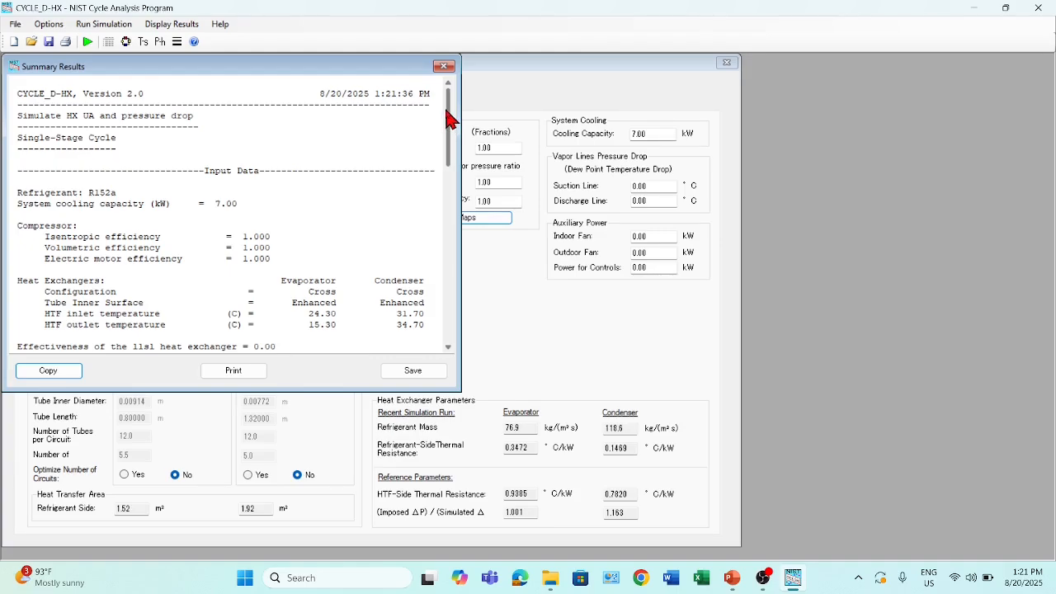
pyautogui.moveTo(446, 112); pyautogui.dragTo(435, 163)
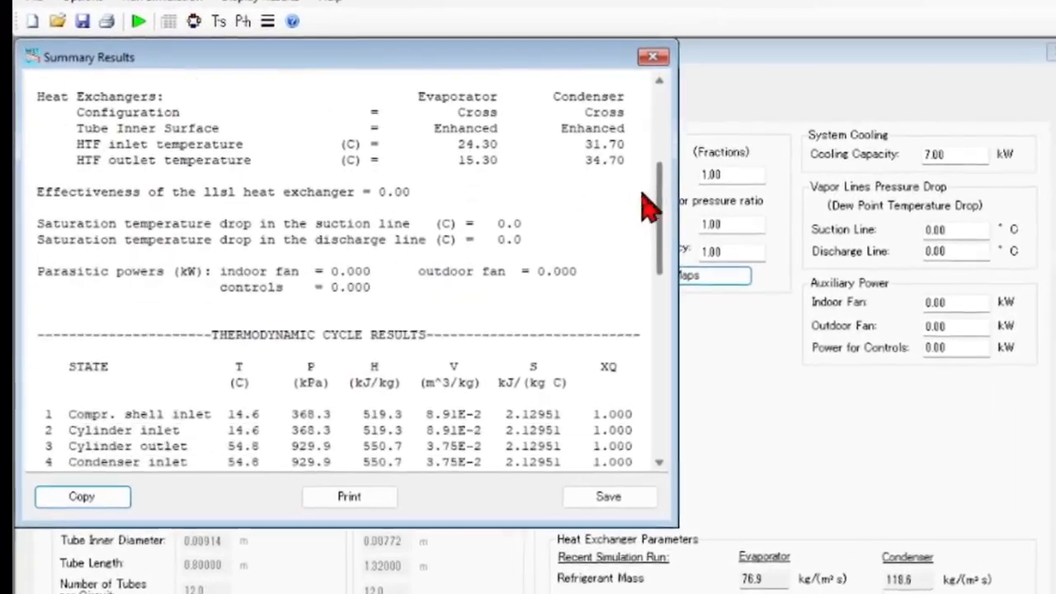
pyautogui.moveTo(648, 207); pyautogui.dragTo(702, 367)
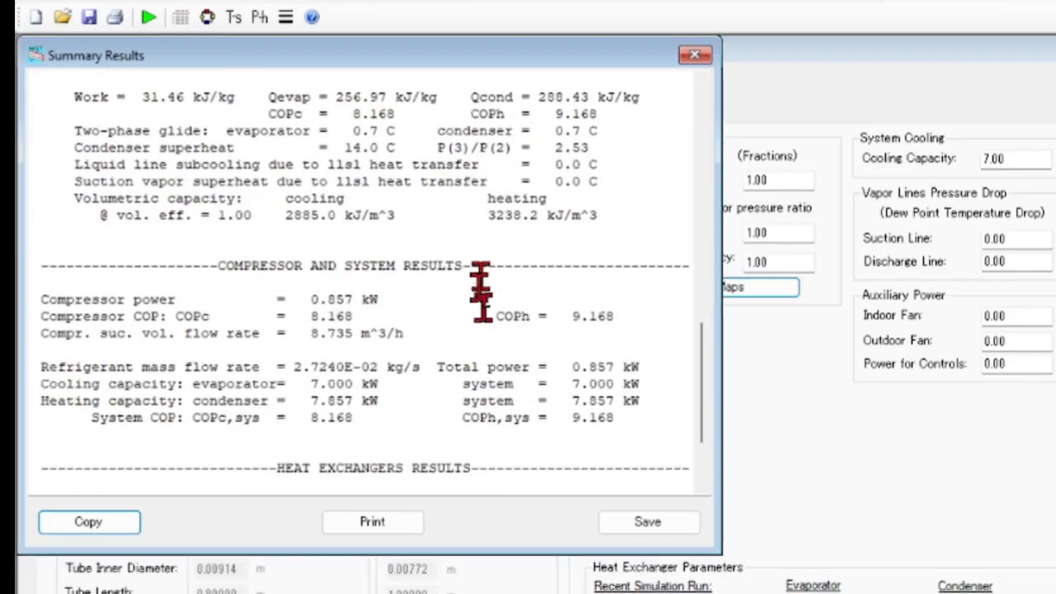
pyautogui.scroll(-2, 703, 367)
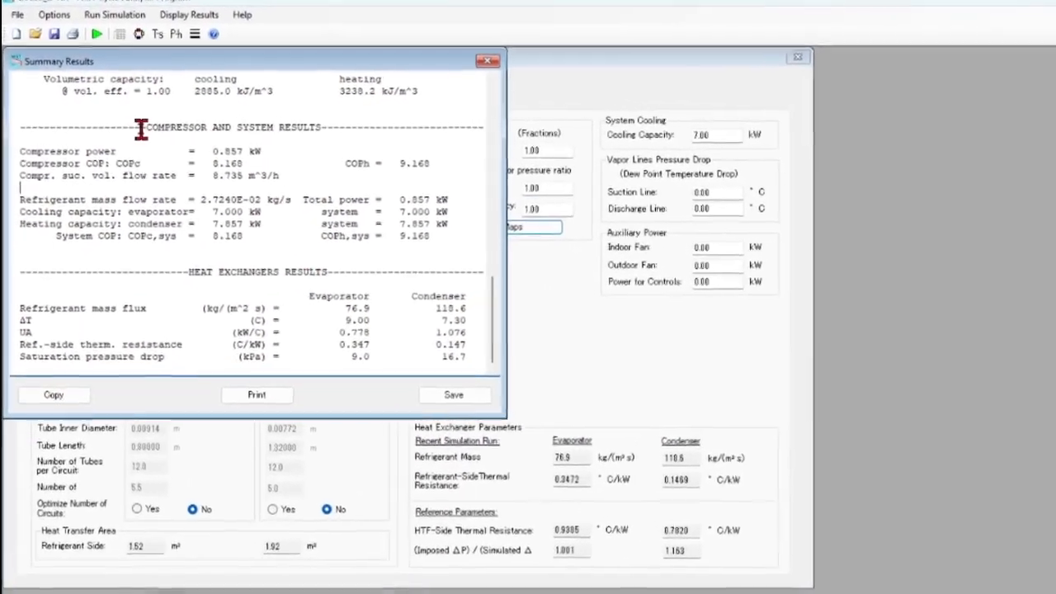
# Examine the compressor and system results, highlighting the compressor power, COPc, COPh and suction volumetric flow rate.
pyautogui.moveTo(143, 131); pyautogui.dragTo(377, 129)
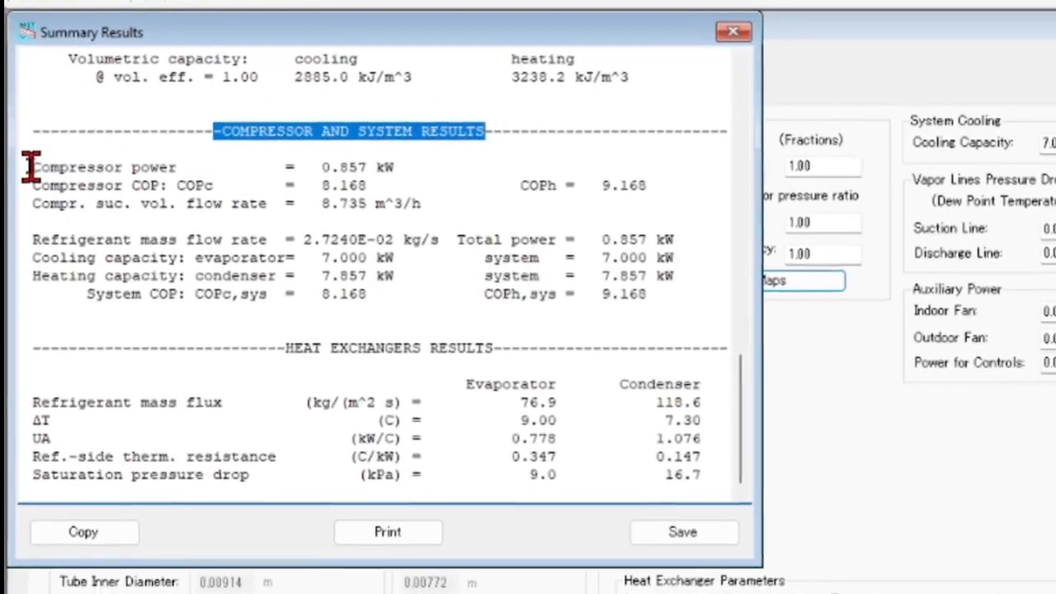
pyautogui.moveTo(31, 168); pyautogui.dragTo(404, 166)
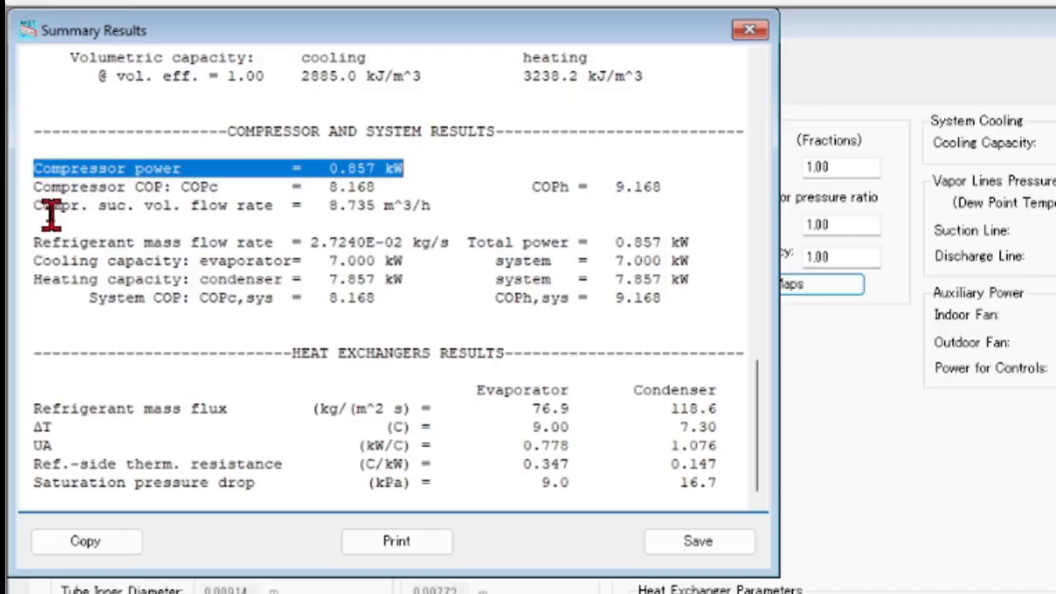
pyautogui.click(137, 182)
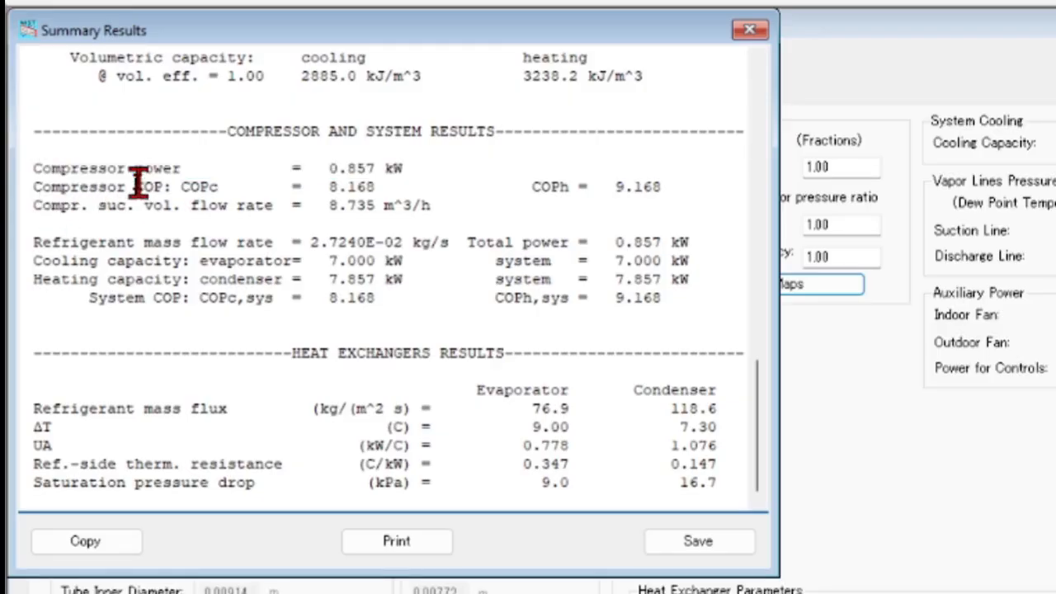
pyautogui.moveTo(137, 183); pyautogui.dragTo(403, 183)
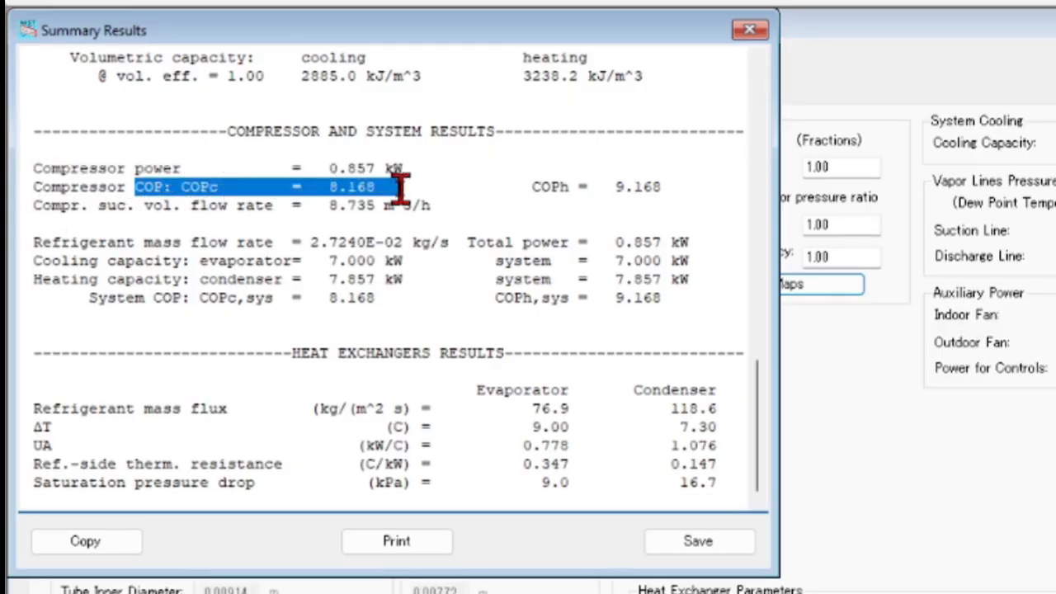
pyautogui.moveTo(531, 188); pyautogui.dragTo(666, 189)
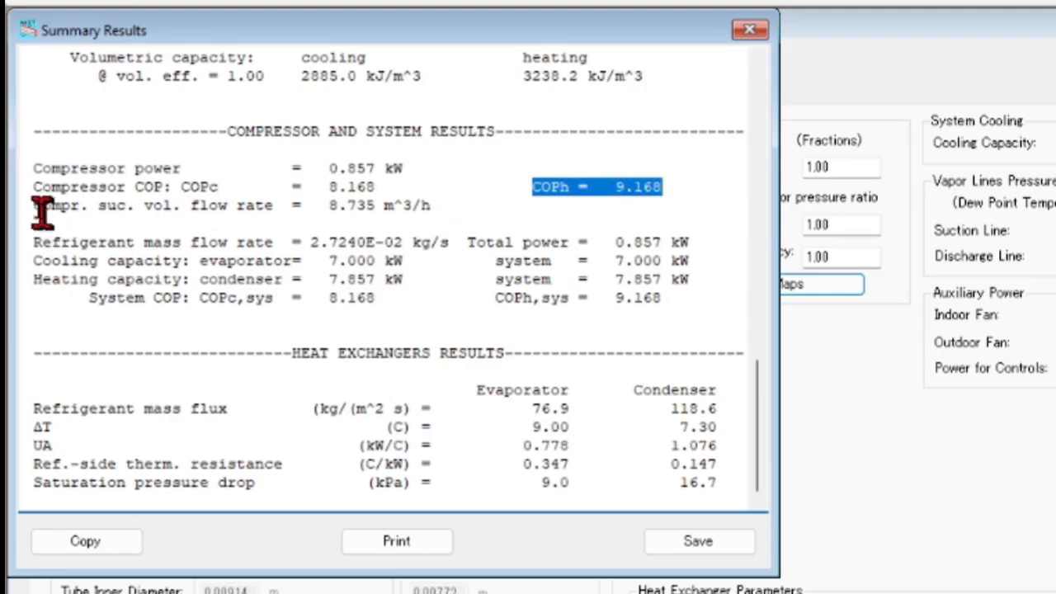
pyautogui.moveTo(35, 206); pyautogui.dragTo(434, 207)
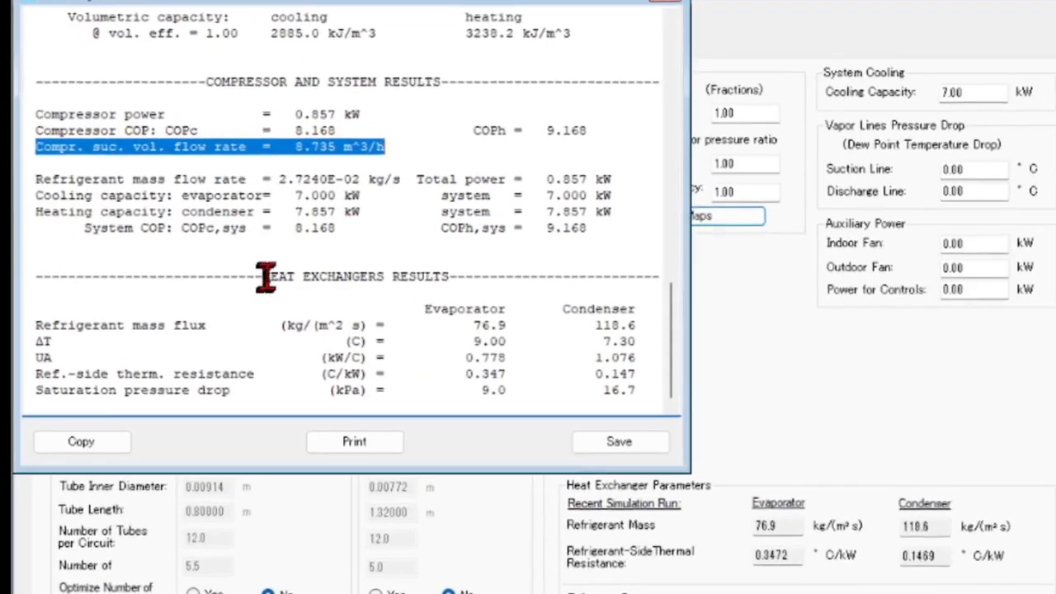
# Examine the heat exchangers results, highlighting the rows from refrigerant mass flux to saturation pressure drop.
pyautogui.moveTo(175, 258); pyautogui.dragTo(288, 258)
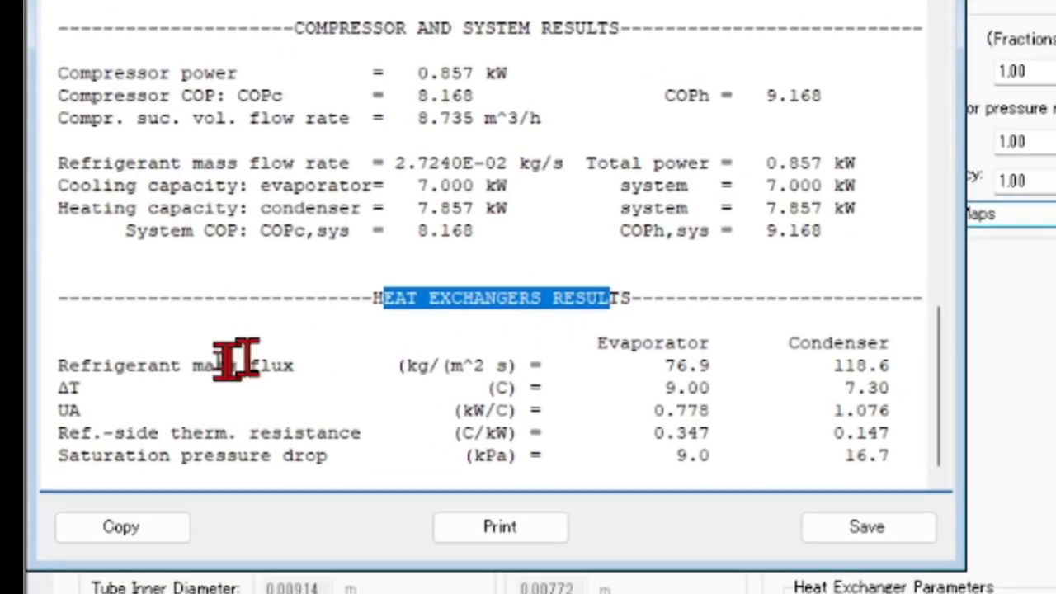
pyautogui.click(66, 372)
pyautogui.moveTo(66, 371); pyautogui.dragTo(218, 423)
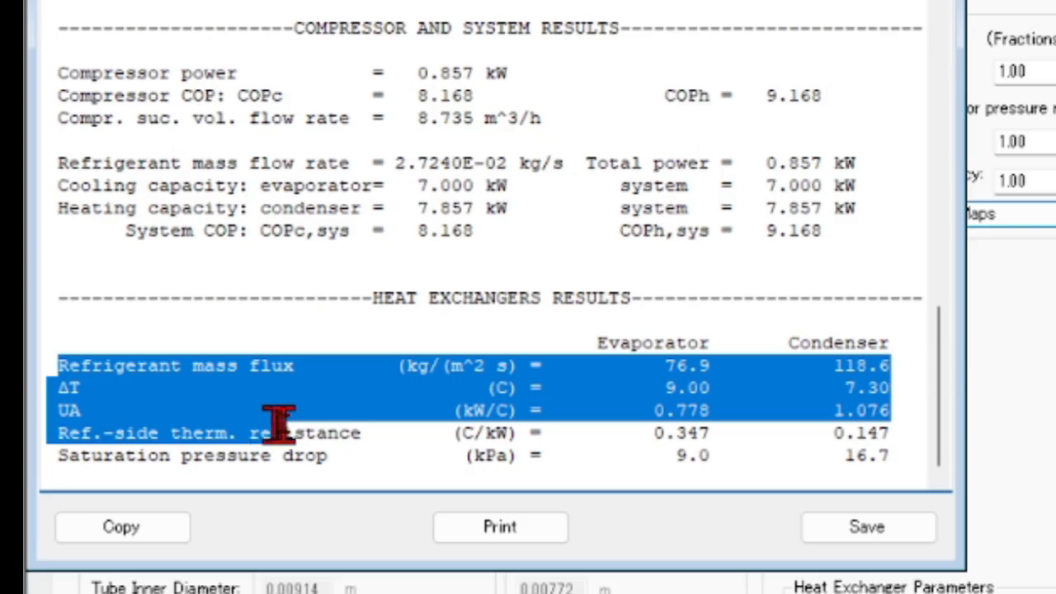
pyautogui.moveTo(333, 437); pyautogui.dragTo(343, 462)
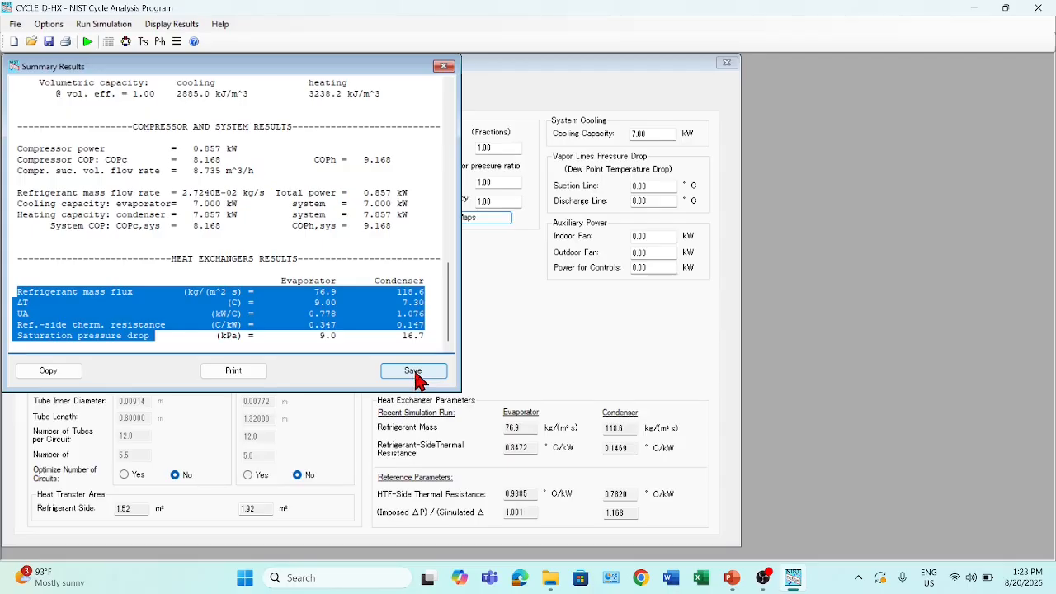
pyautogui.click(416, 373)
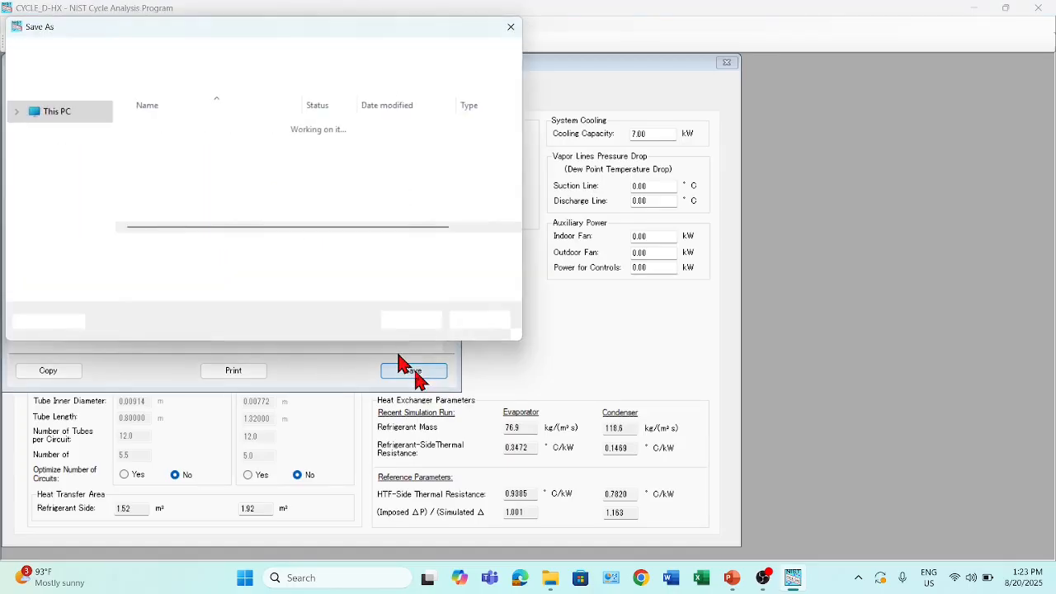
pyautogui.scroll(-3, 189, 200)
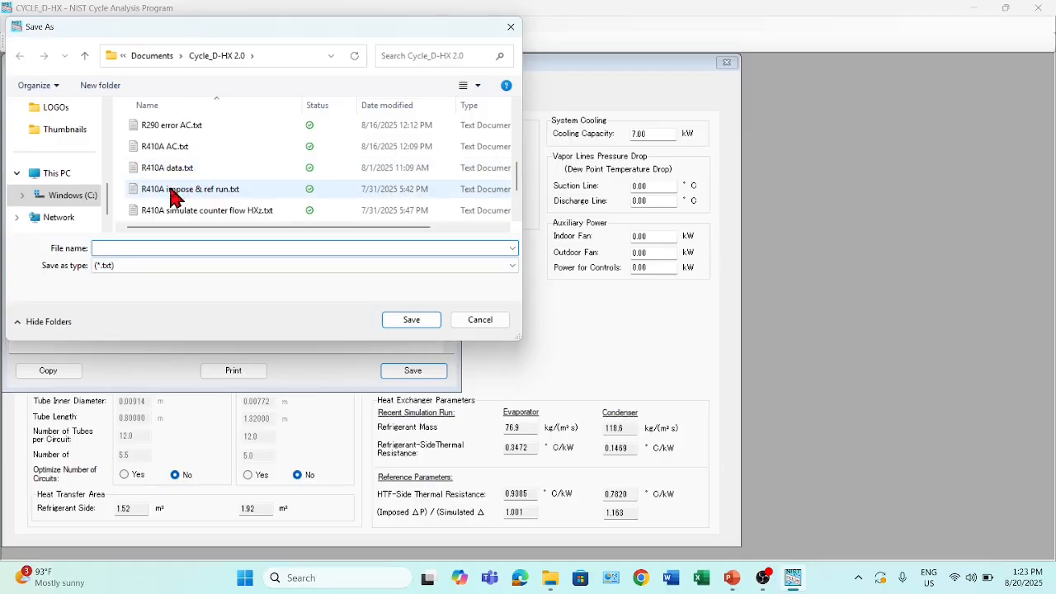
pyautogui.scroll(2, 171, 191)
pyautogui.click(172, 175)
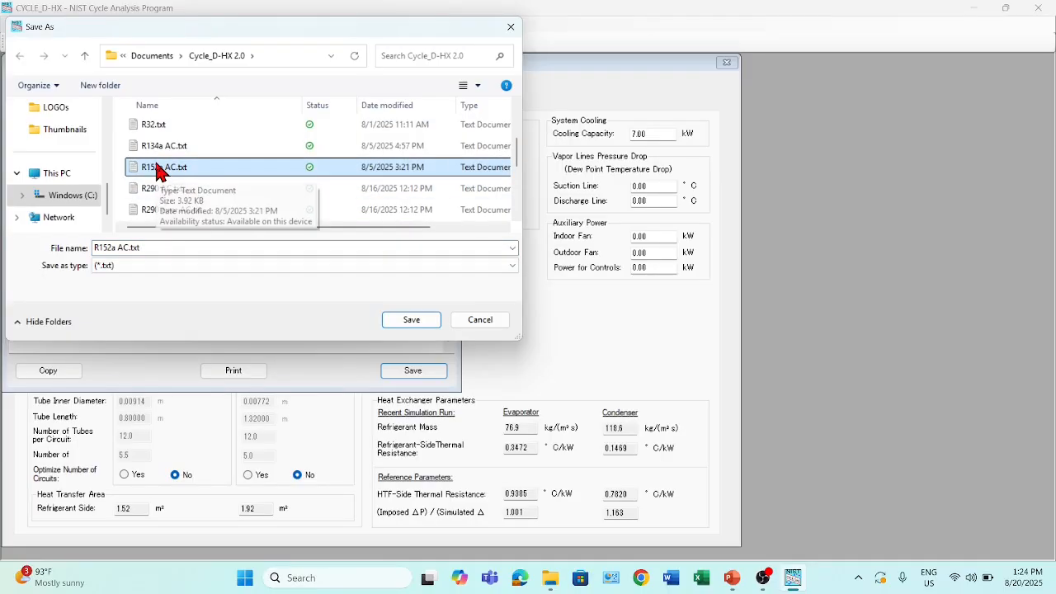
pyautogui.click(482, 322)
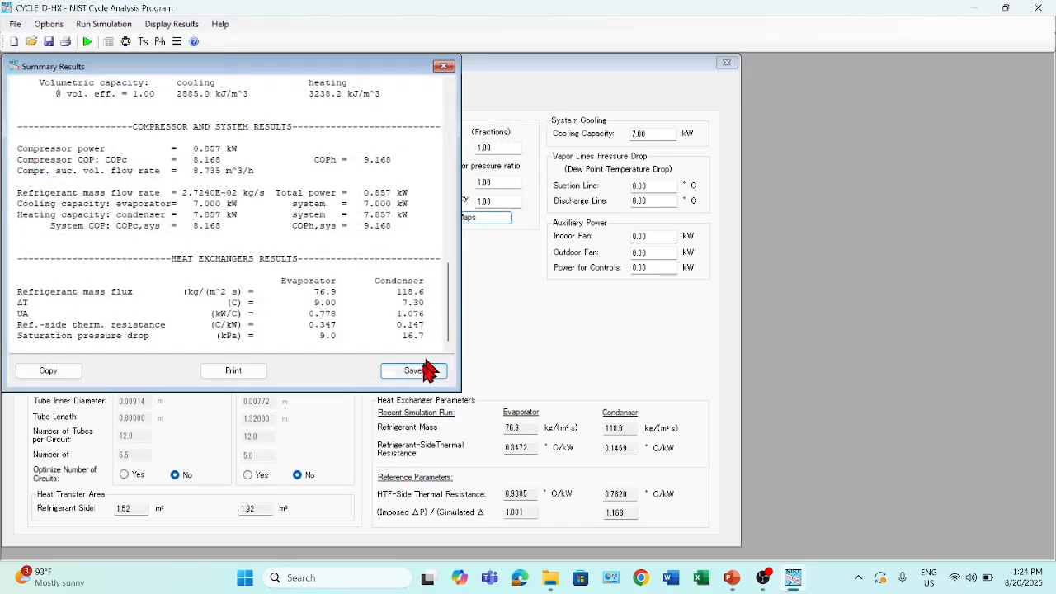
# Close the summary results and change the refrigerant to the single-compound fluid R22 (chlorodifluoromethane).
pyautogui.click(444, 67)
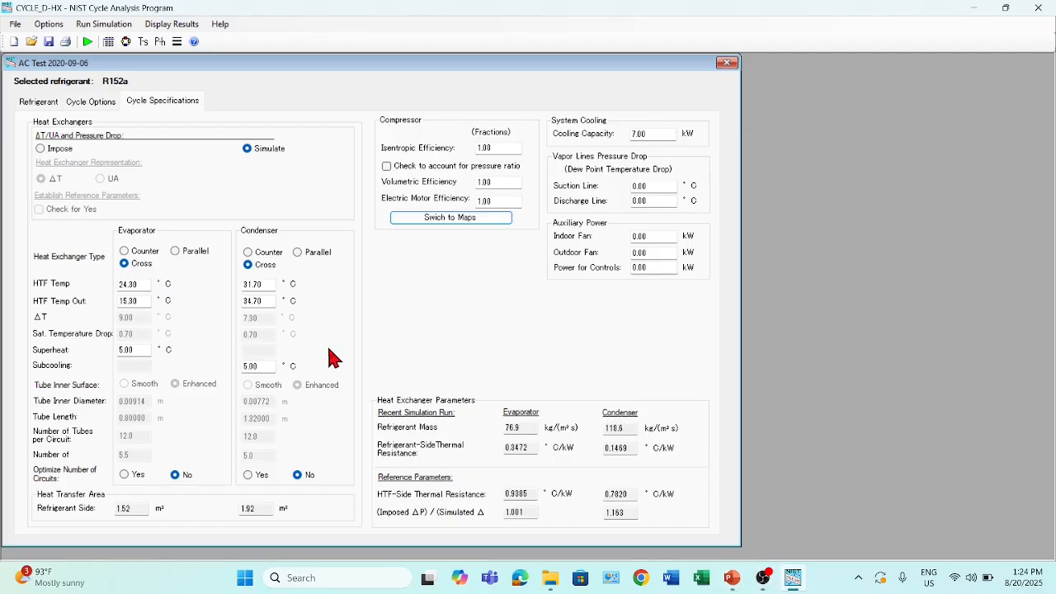
pyautogui.click(37, 104)
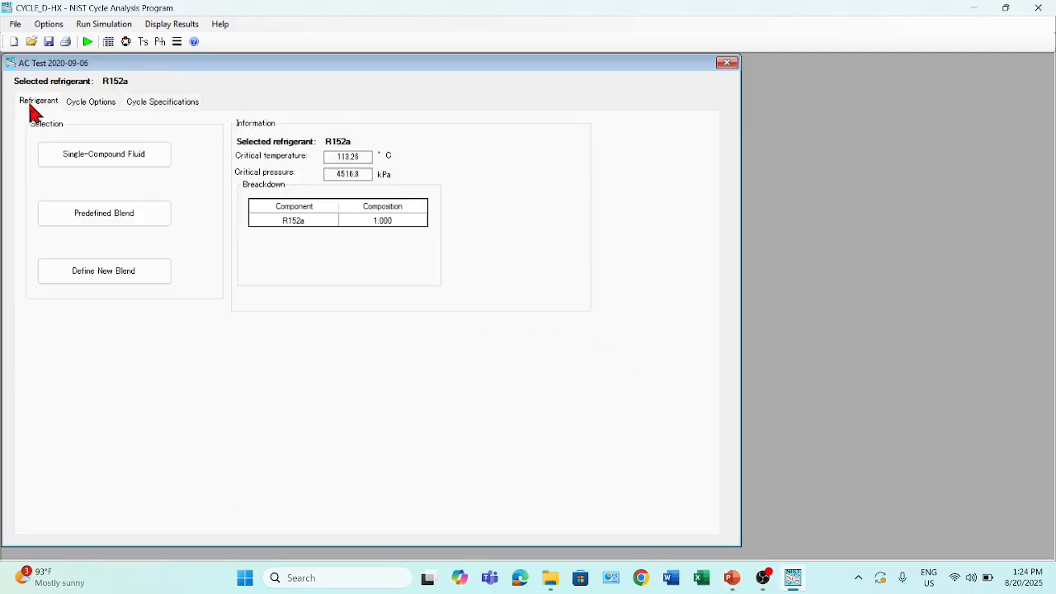
pyautogui.click(100, 160)
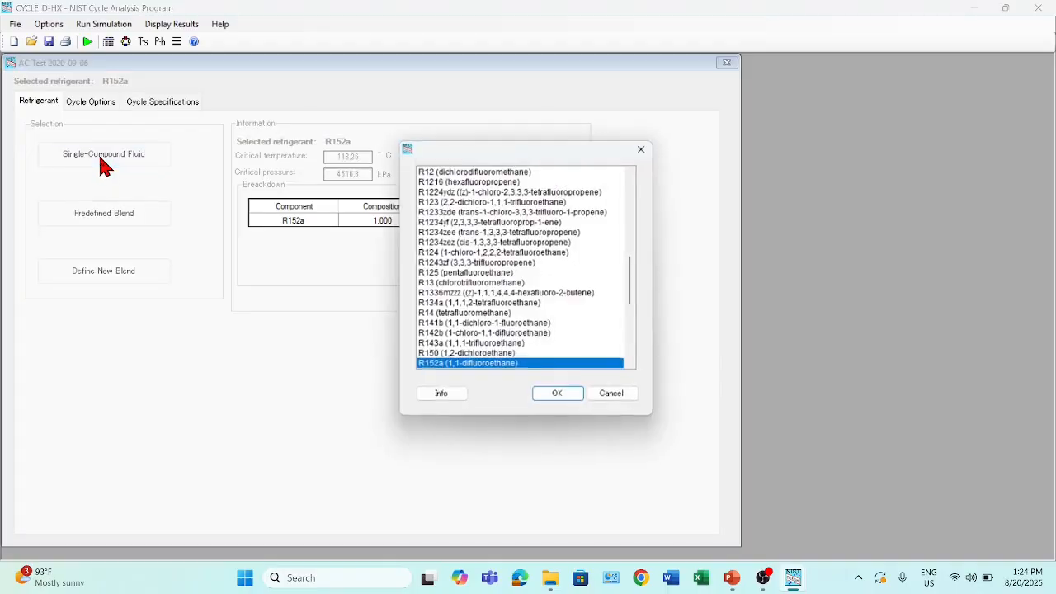
pyautogui.moveTo(635, 284); pyautogui.dragTo(637, 211)
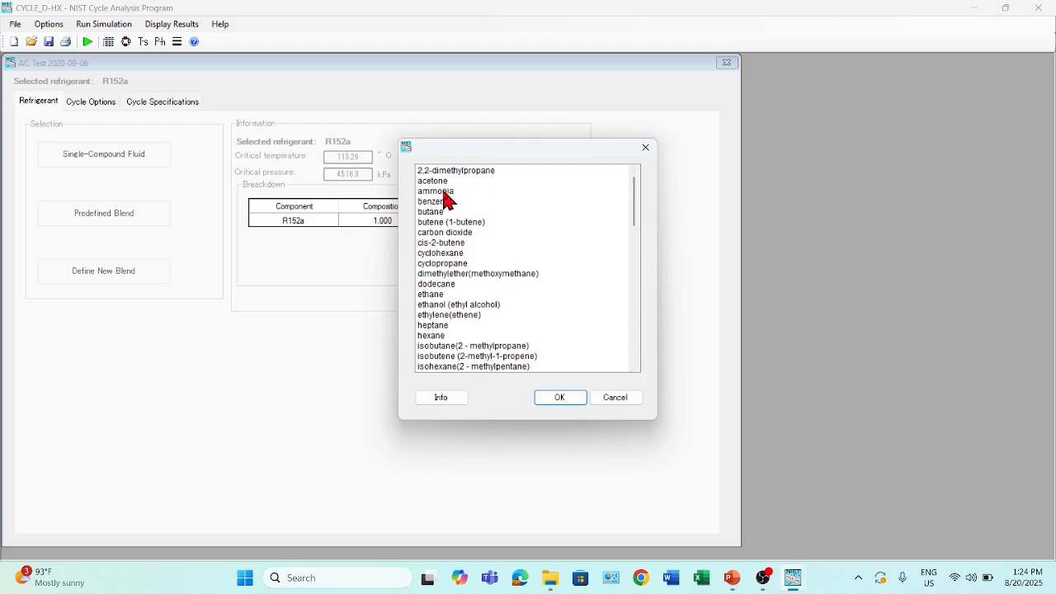
pyautogui.scroll(-5, 444, 229)
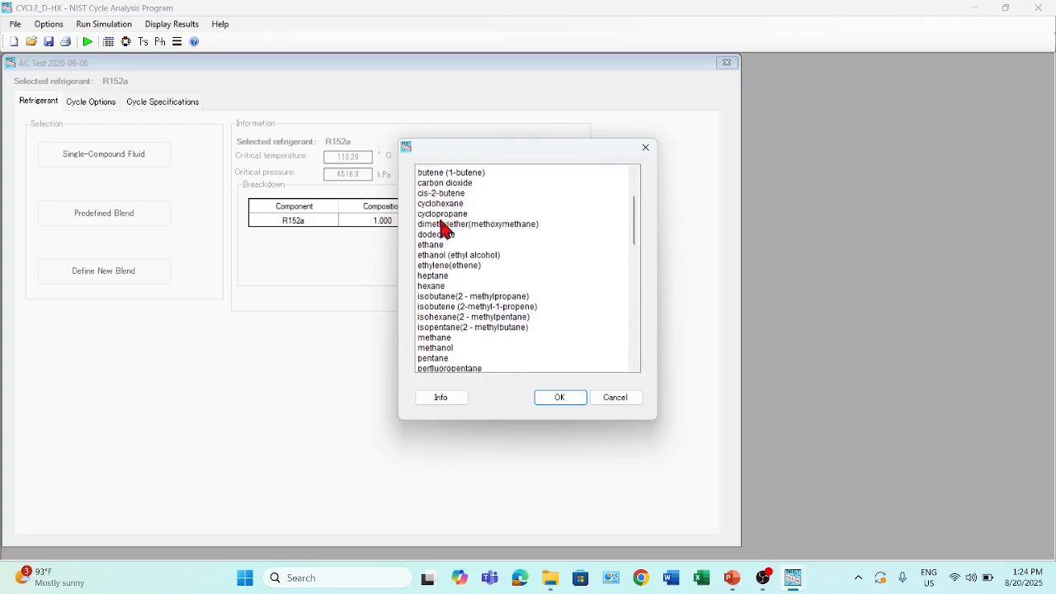
pyautogui.press('Down')
pyautogui.press('Down')
pyautogui.press('Down')
pyautogui.press('Down')
pyautogui.press('Down')
pyautogui.press('Down')
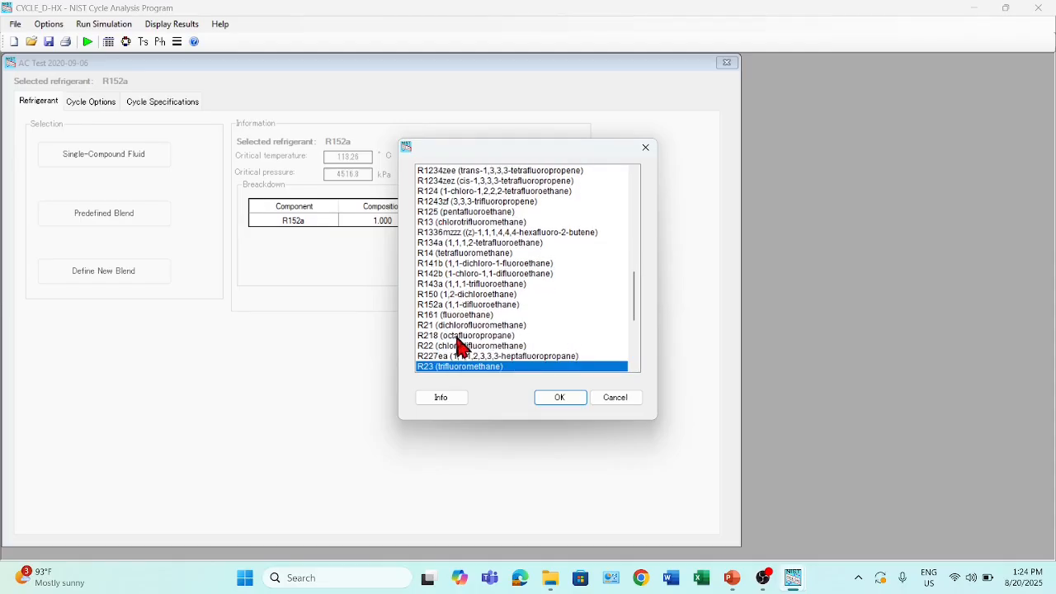
pyautogui.press('Down')
pyautogui.click(444, 337)
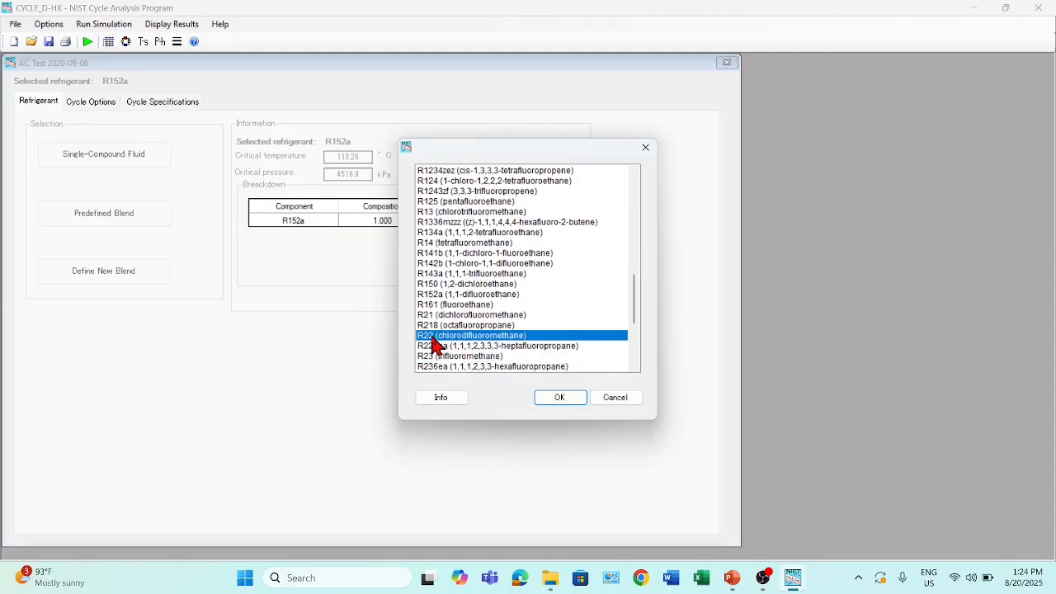
pyautogui.click(550, 399)
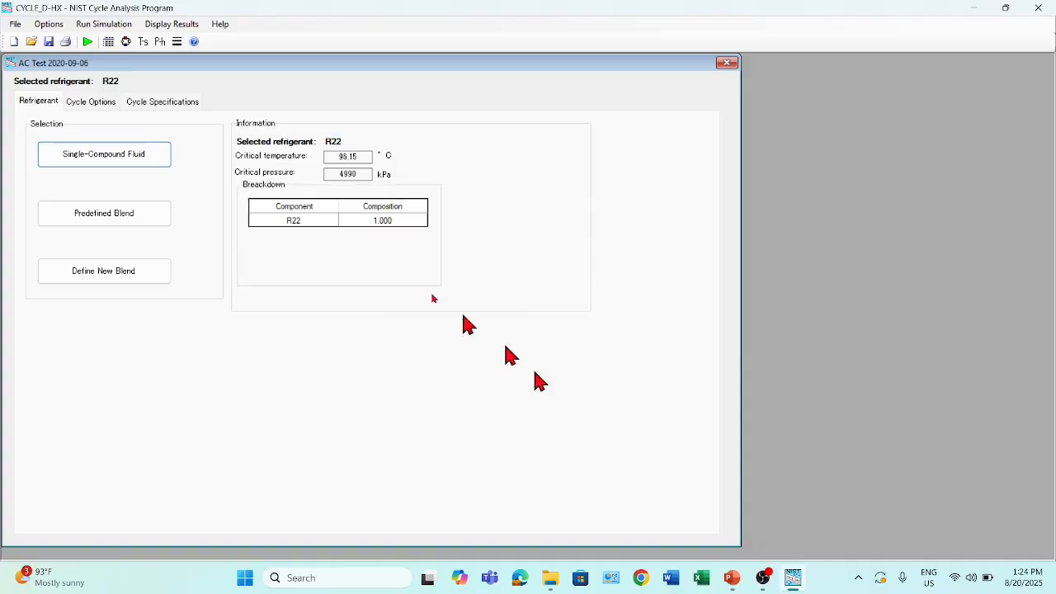
# Run the simulation for R22 with the existing cycle specifications and highlight the compressor power, COP and suction volumetric flow rate results.
pyautogui.click(166, 104)
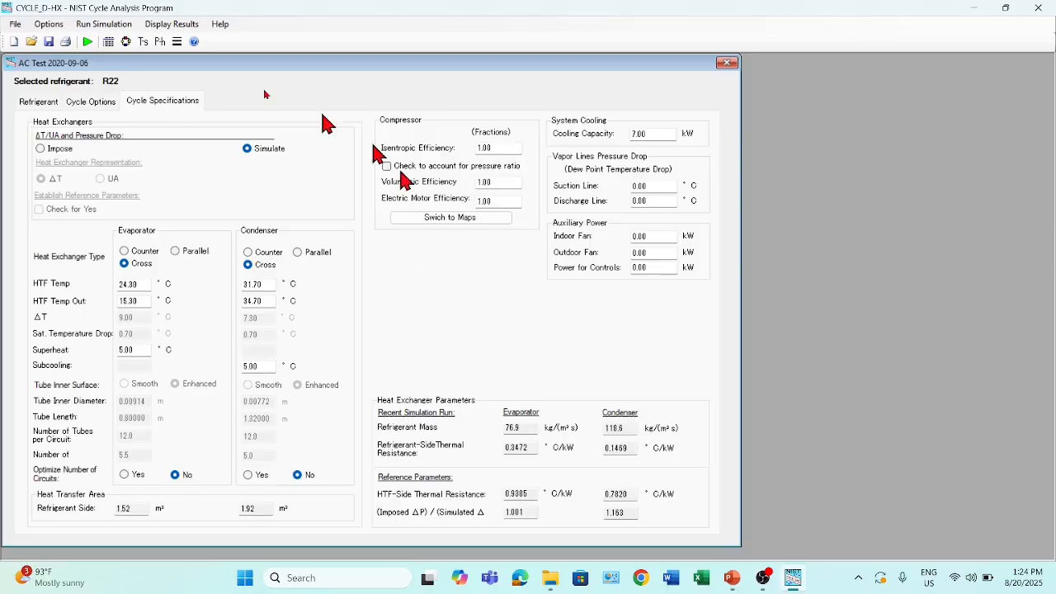
pyautogui.click(88, 41)
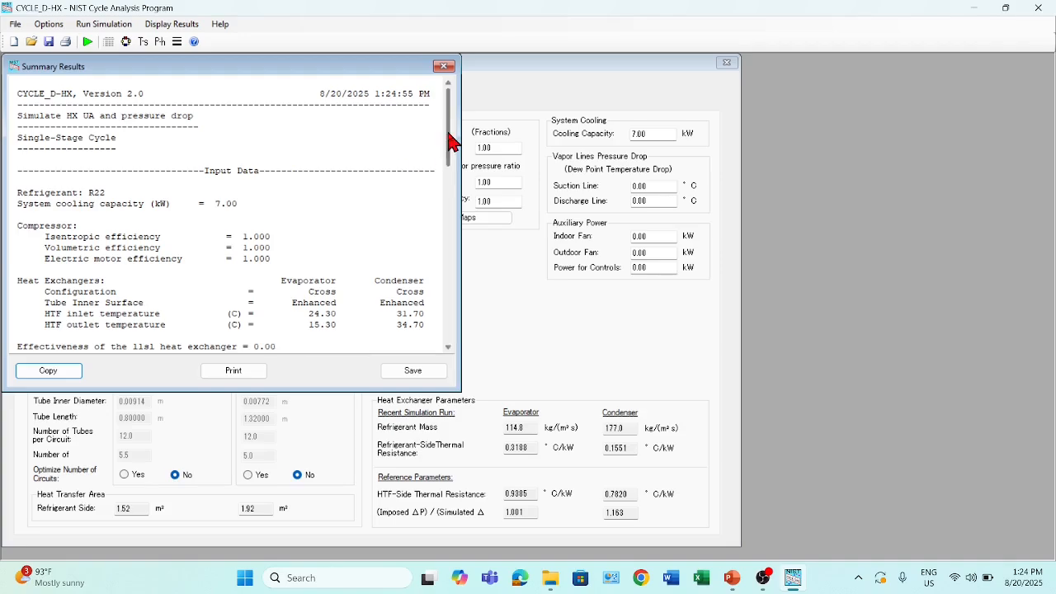
pyautogui.moveTo(450, 140); pyautogui.dragTo(431, 334)
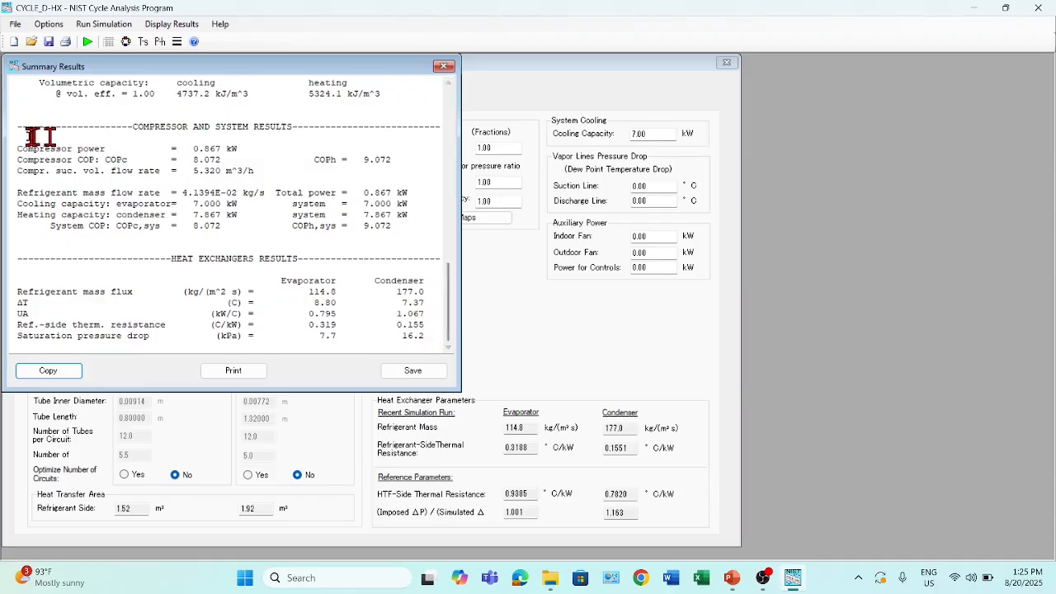
pyautogui.moveTo(17, 149); pyautogui.dragTo(263, 175)
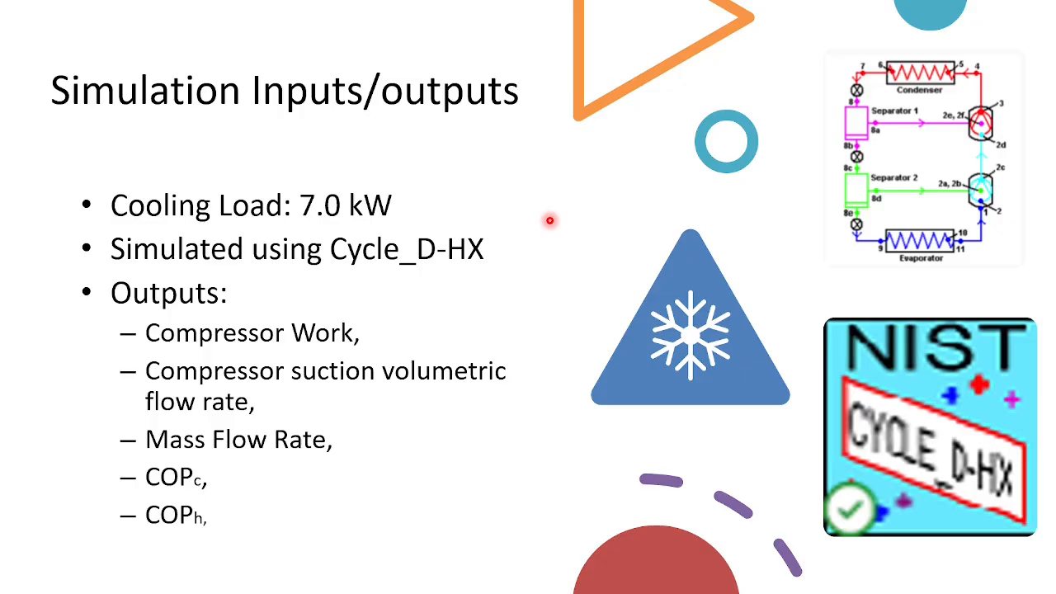
pyautogui.press('Right')
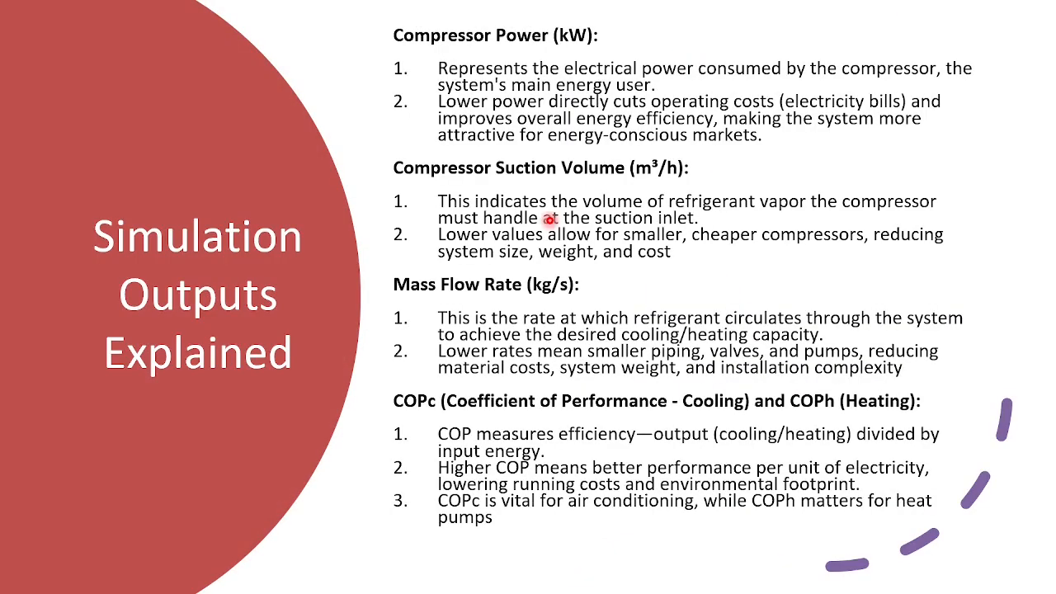